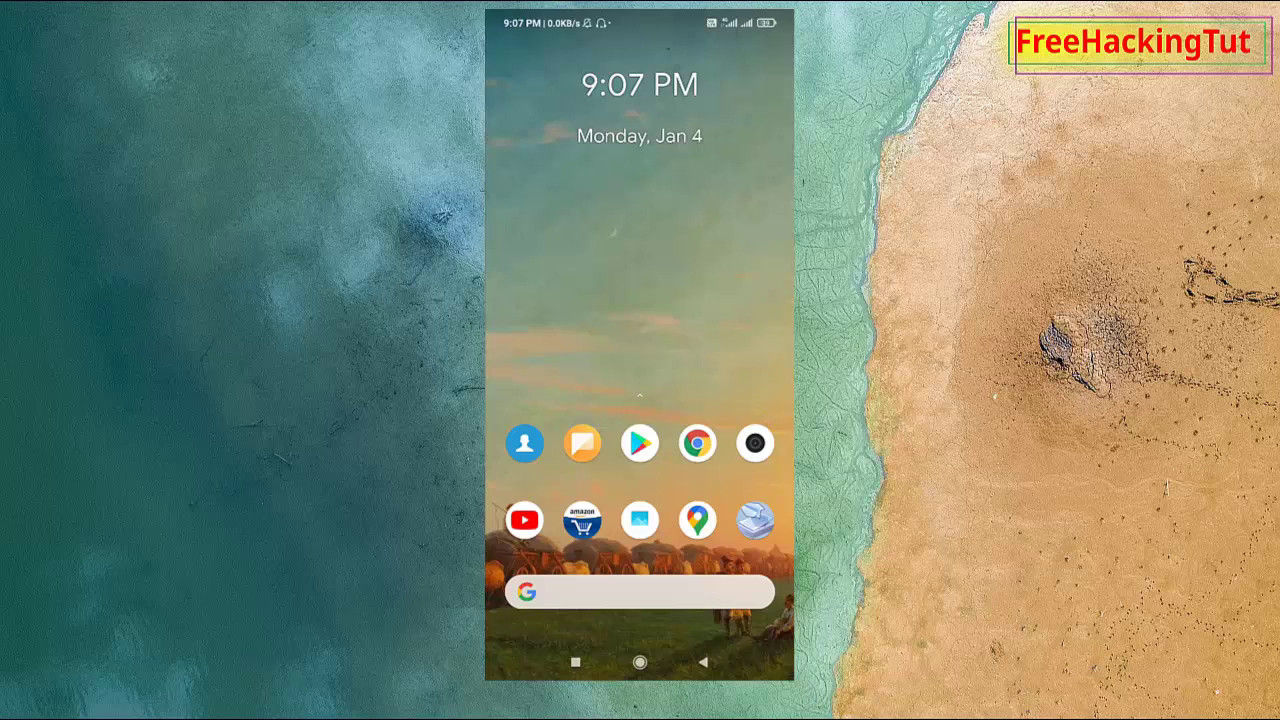
Step: Open Settings from the Control center gear and scroll down to Additional settings
{"action": "left_click_drag", "start_coordinate": [740, 15], "coordinate": [740, 400]}
{"action": "left_click", "coordinate": [722, 106]}
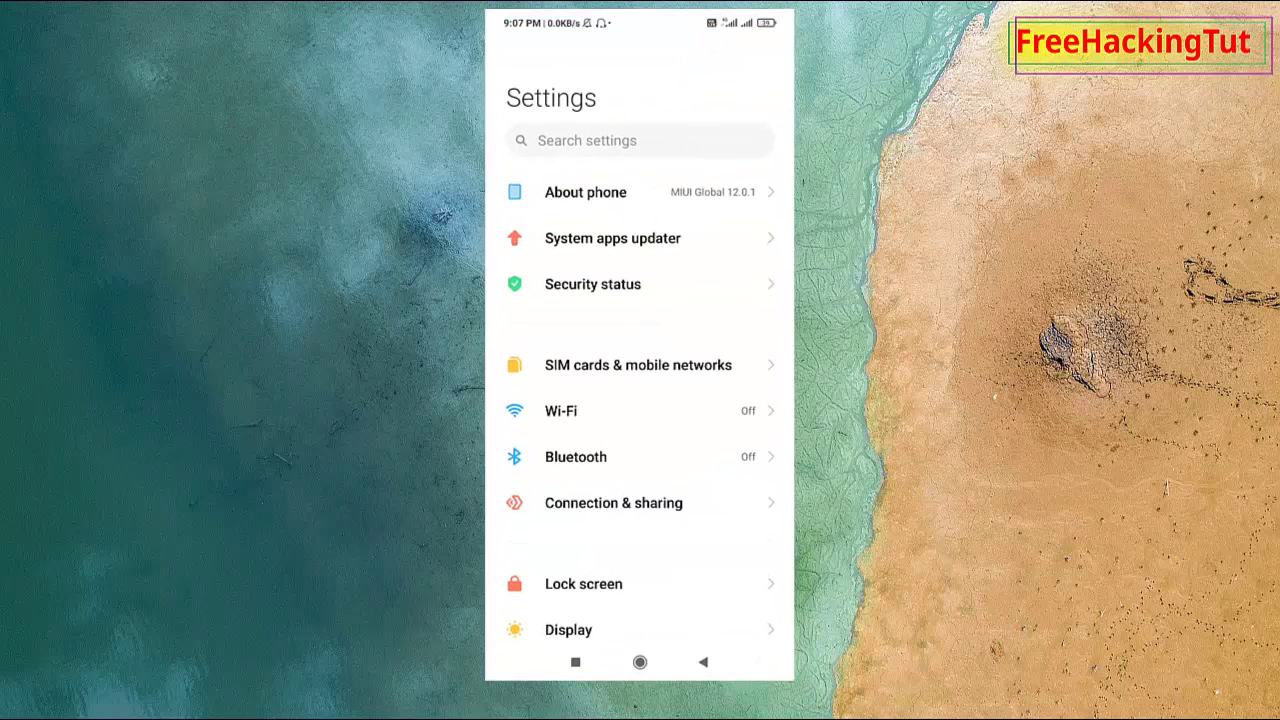
{"action": "scroll", "coordinate": [640, 400], "scroll_direction": "down", "scroll_amount": 5}
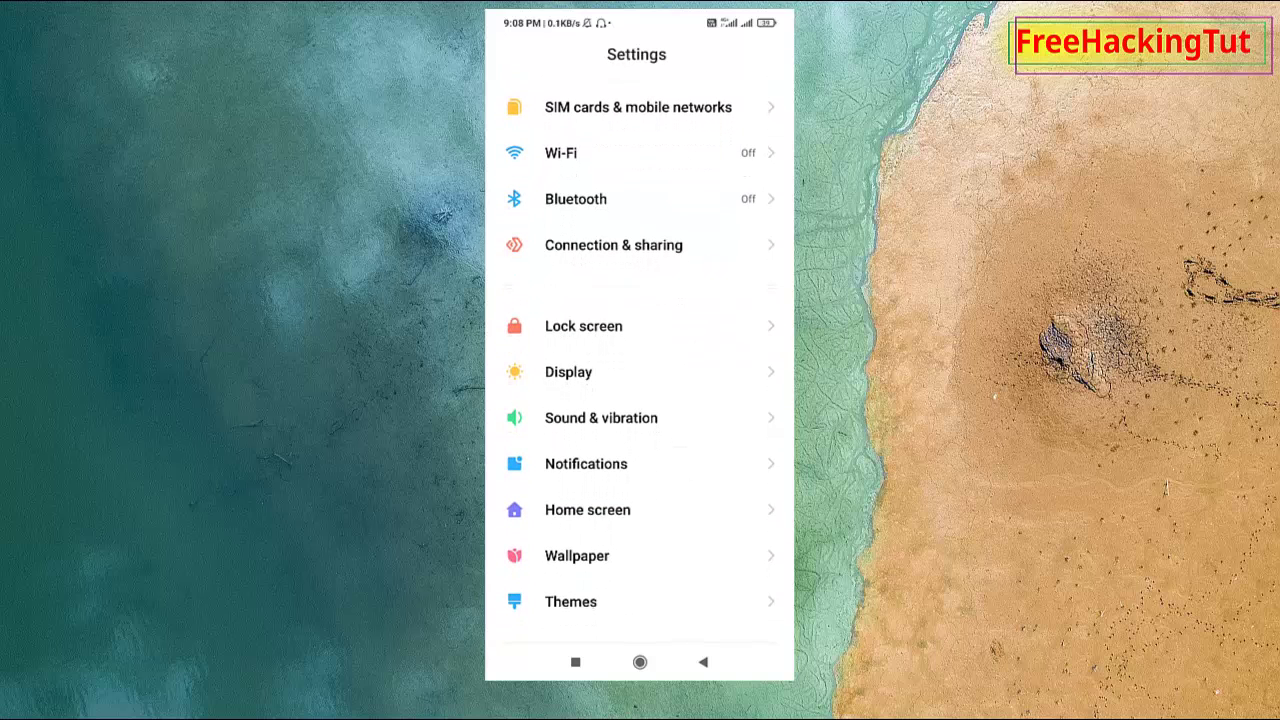
{"action": "scroll", "coordinate": [714, 286], "scroll_direction": "down", "scroll_amount": 4}
{"action": "scroll", "coordinate": [706, 386], "scroll_direction": "down", "scroll_amount": 4}
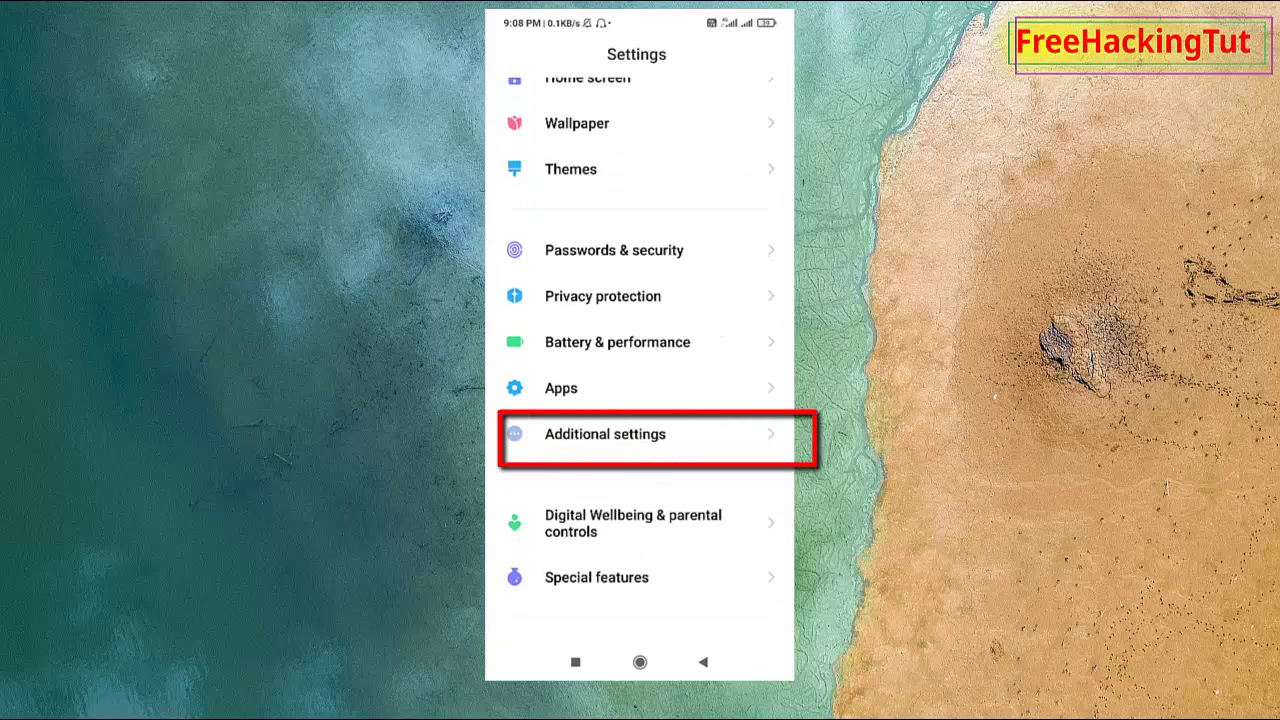
Step: Enter Additional settings, open Accessibility, and scroll to its interaction controls
{"action": "left_click", "coordinate": [605, 434]}
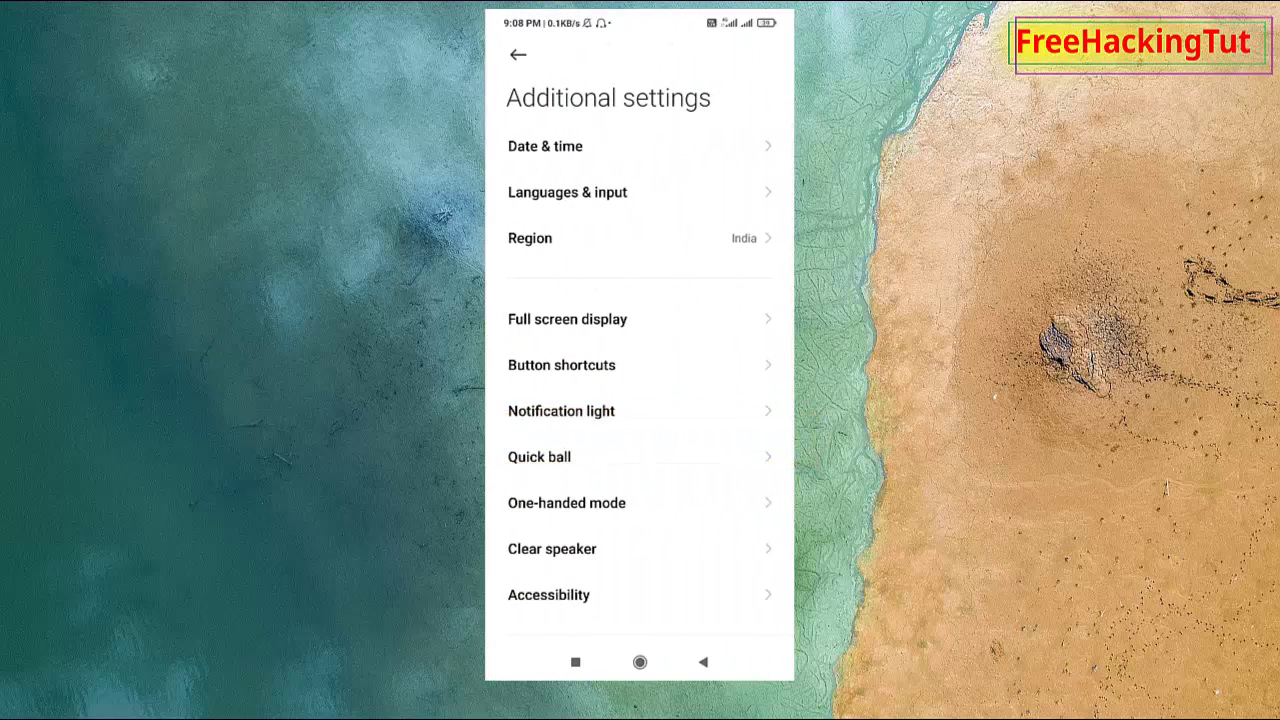
{"action": "scroll", "coordinate": [683, 400], "scroll_direction": "down", "scroll_amount": 1}
{"action": "scroll", "coordinate": [697, 280], "scroll_direction": "down", "scroll_amount": 2}
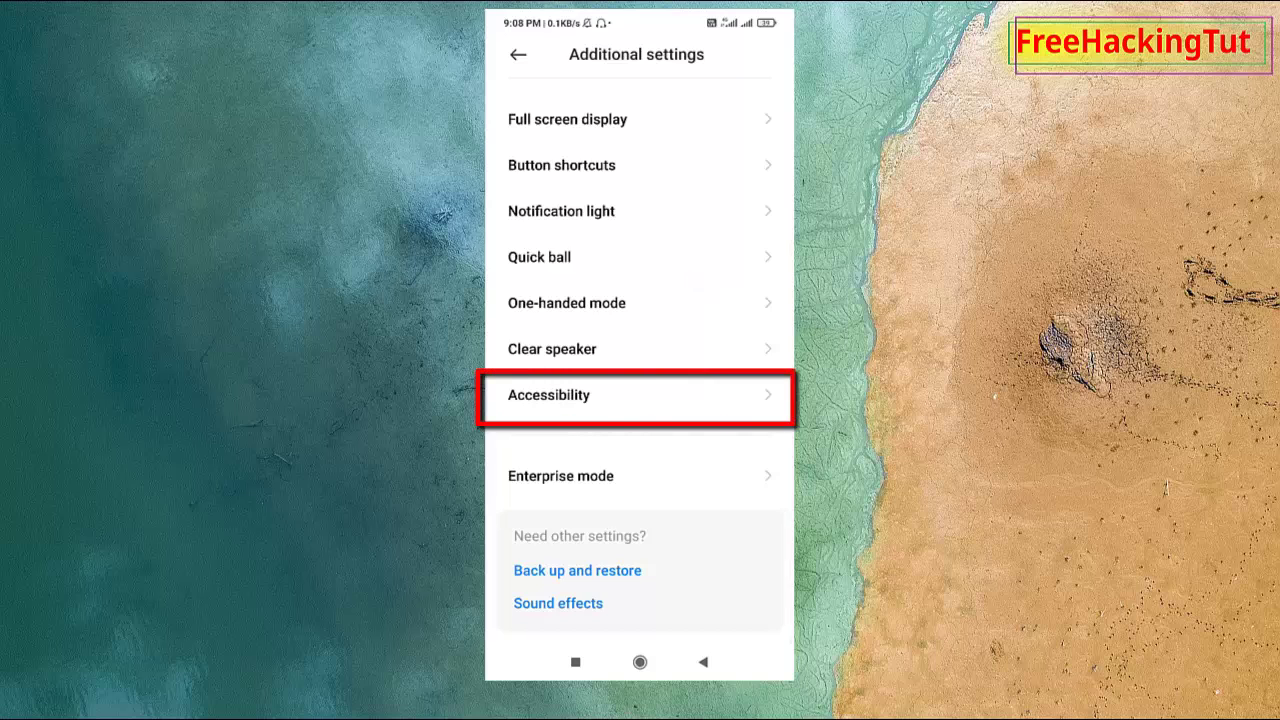
{"action": "left_click", "coordinate": [549, 395]}
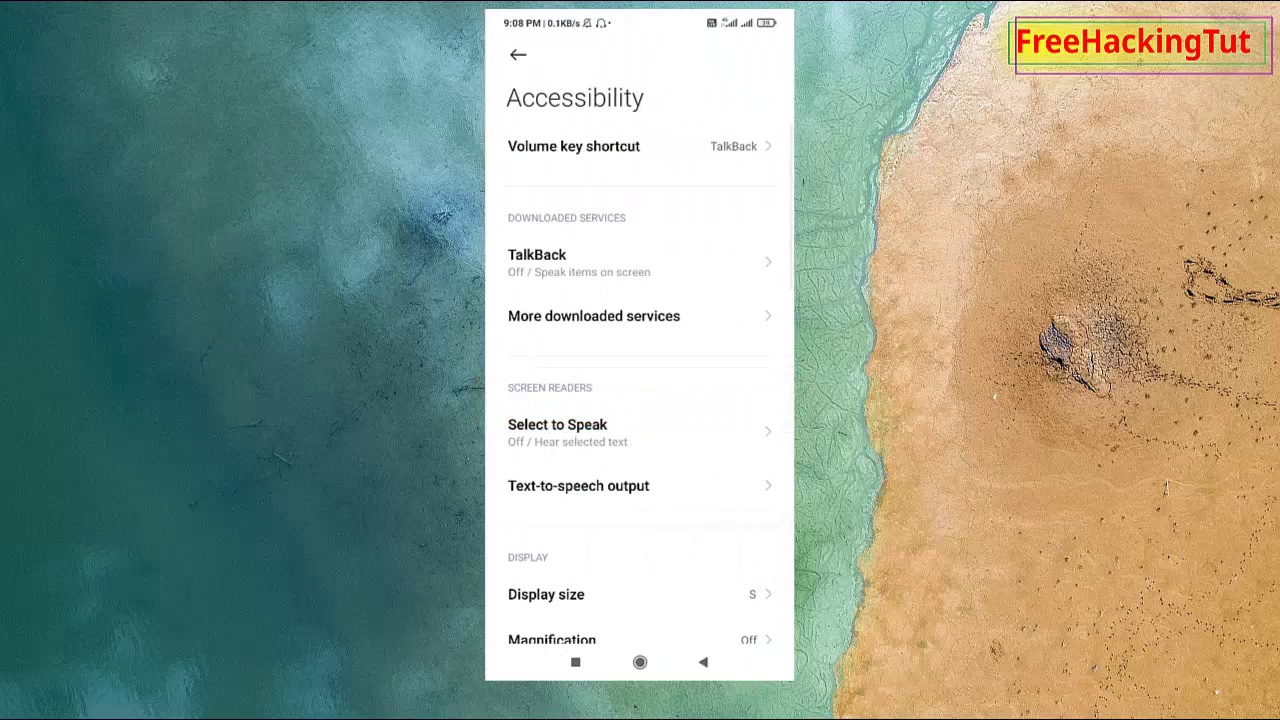
{"action": "left_click_drag", "start_coordinate": [677, 437], "coordinate": [691, 223]}
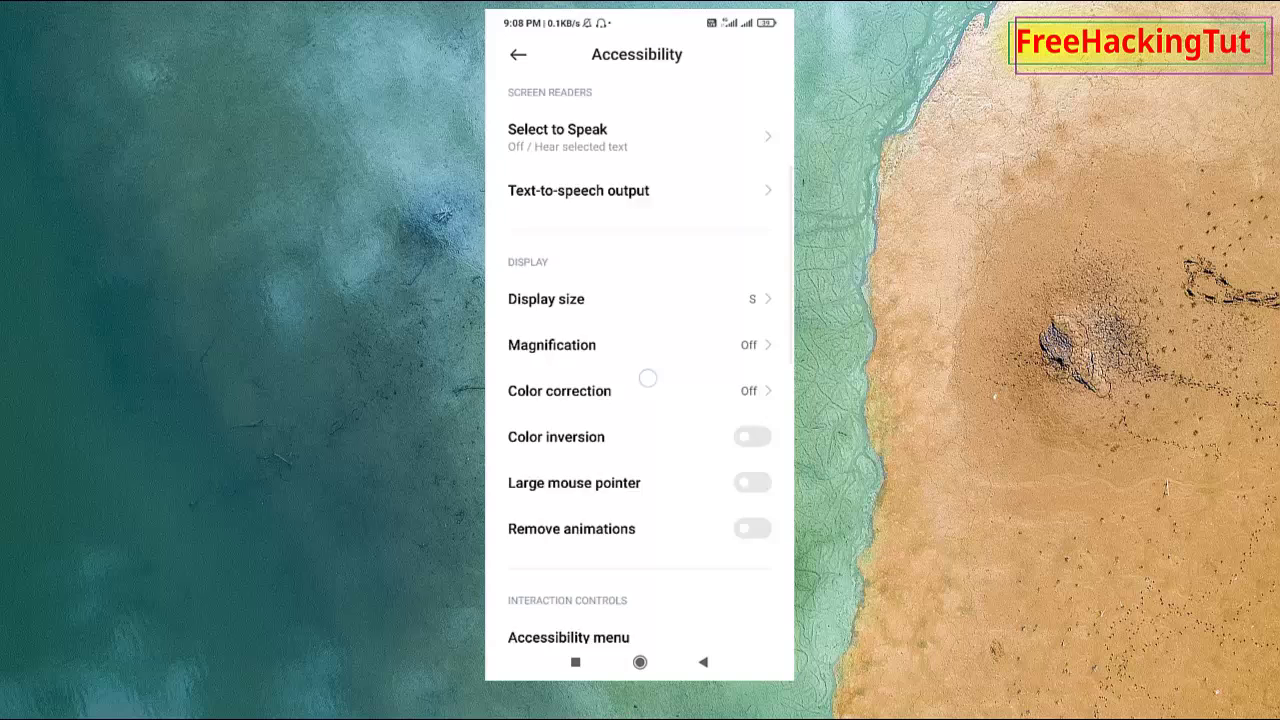
{"action": "left_click_drag", "start_coordinate": [646, 377], "coordinate": [671, 241]}
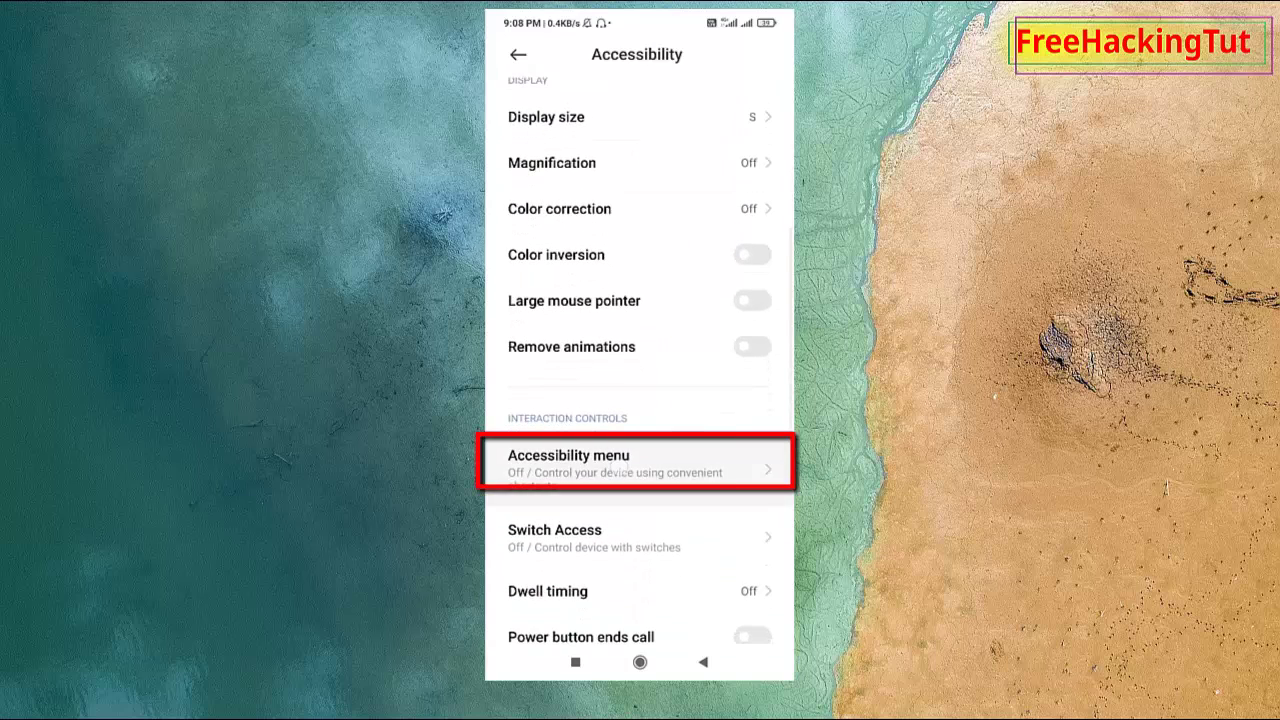
Step: Switch on the Accessibility menu, allow its permissions, dismiss the explanation, and go home
{"action": "left_click", "coordinate": [568, 465]}
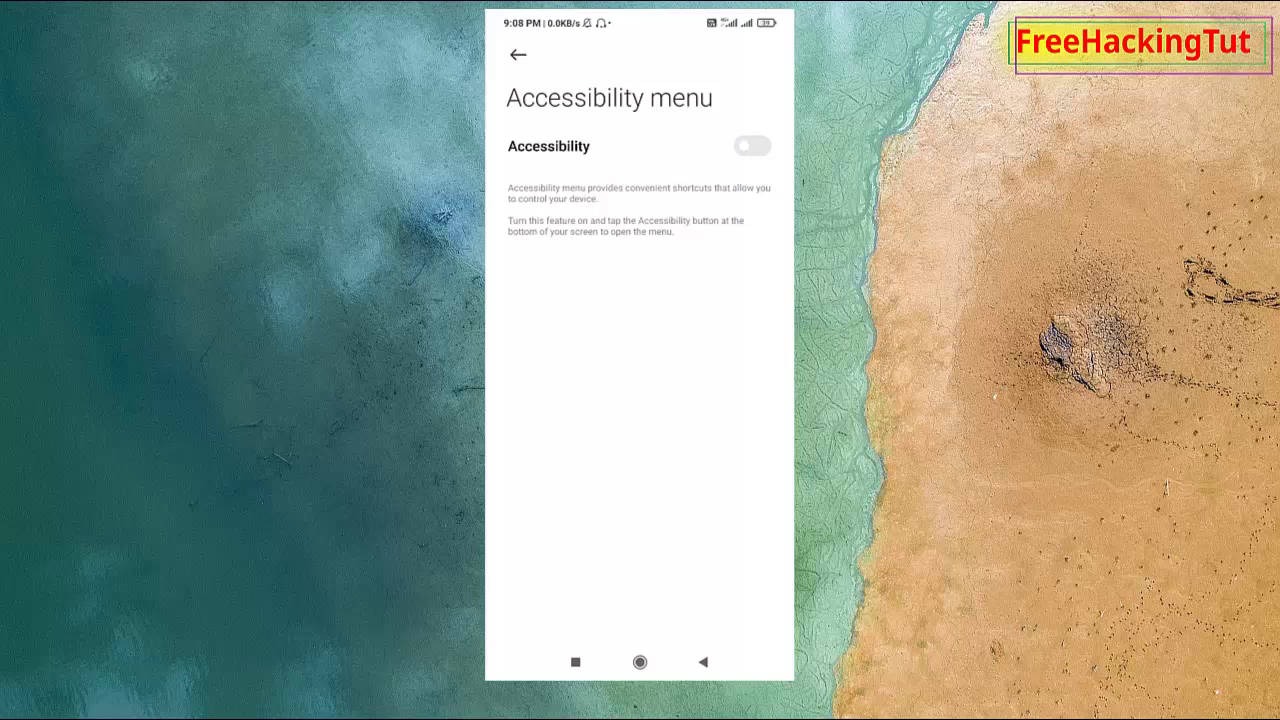
{"action": "left_click", "coordinate": [752, 146]}
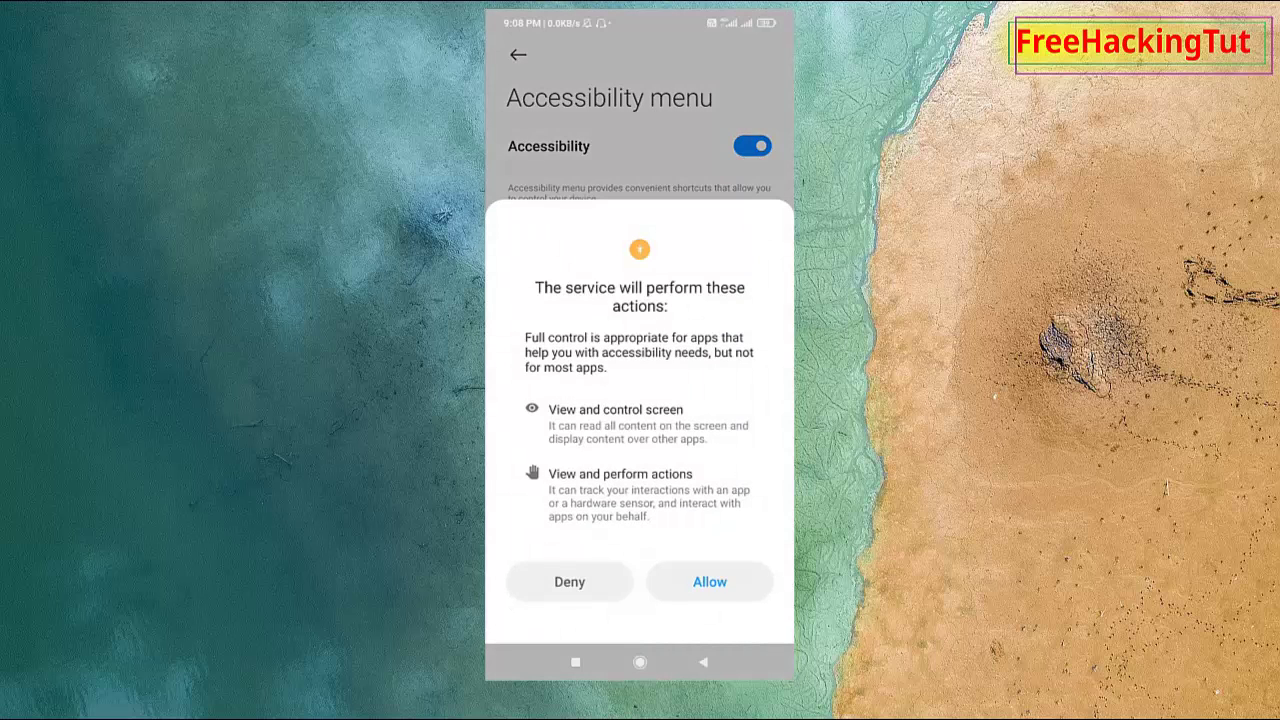
{"action": "left_click", "coordinate": [710, 581]}
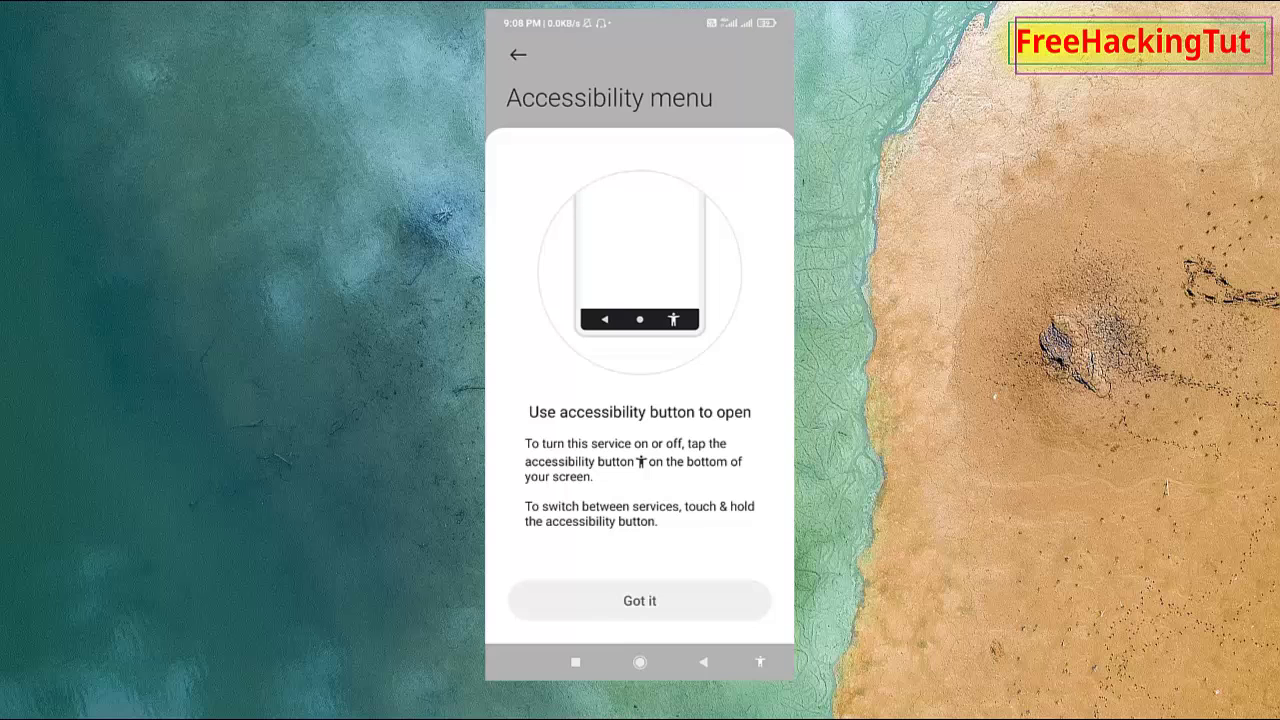
{"action": "left_click", "coordinate": [640, 600]}
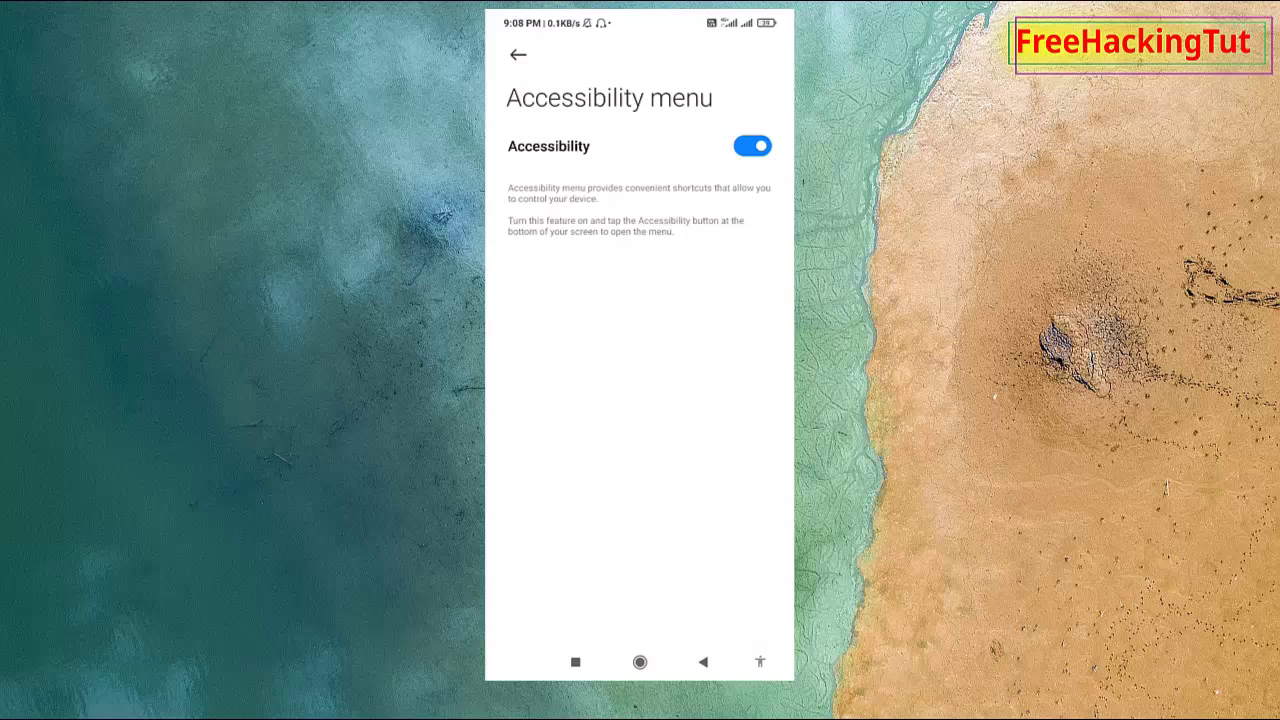
{"action": "left_click", "coordinate": [640, 662]}
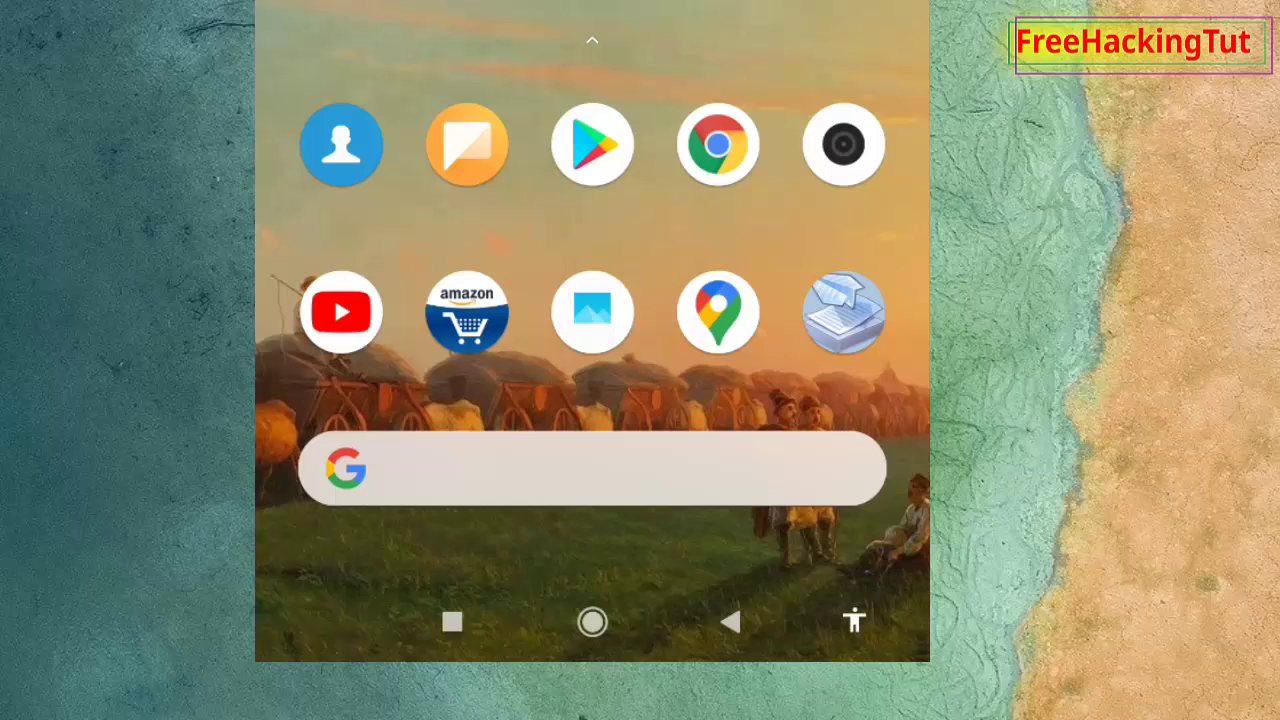
Step: Lower the volume from the accessibility panel's Volume control, then reopen and close the panel
{"action": "left_click", "coordinate": [854, 621]}
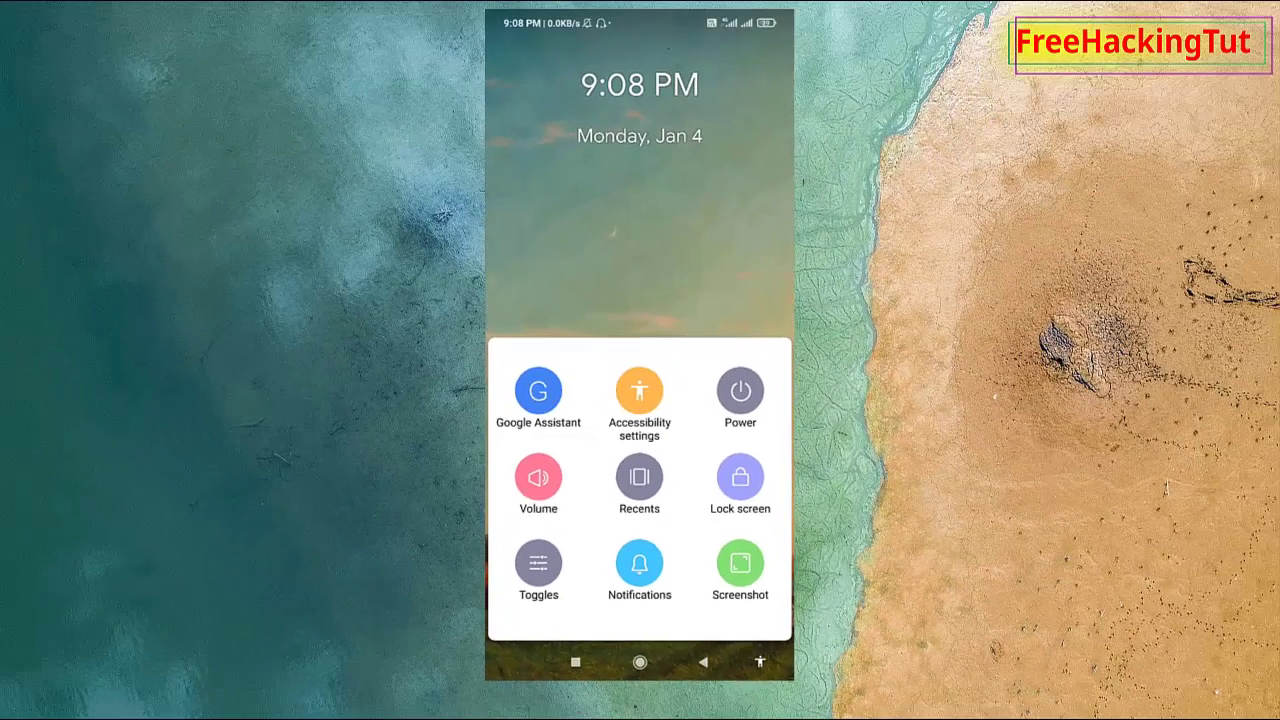
{"action": "left_click", "coordinate": [538, 478]}
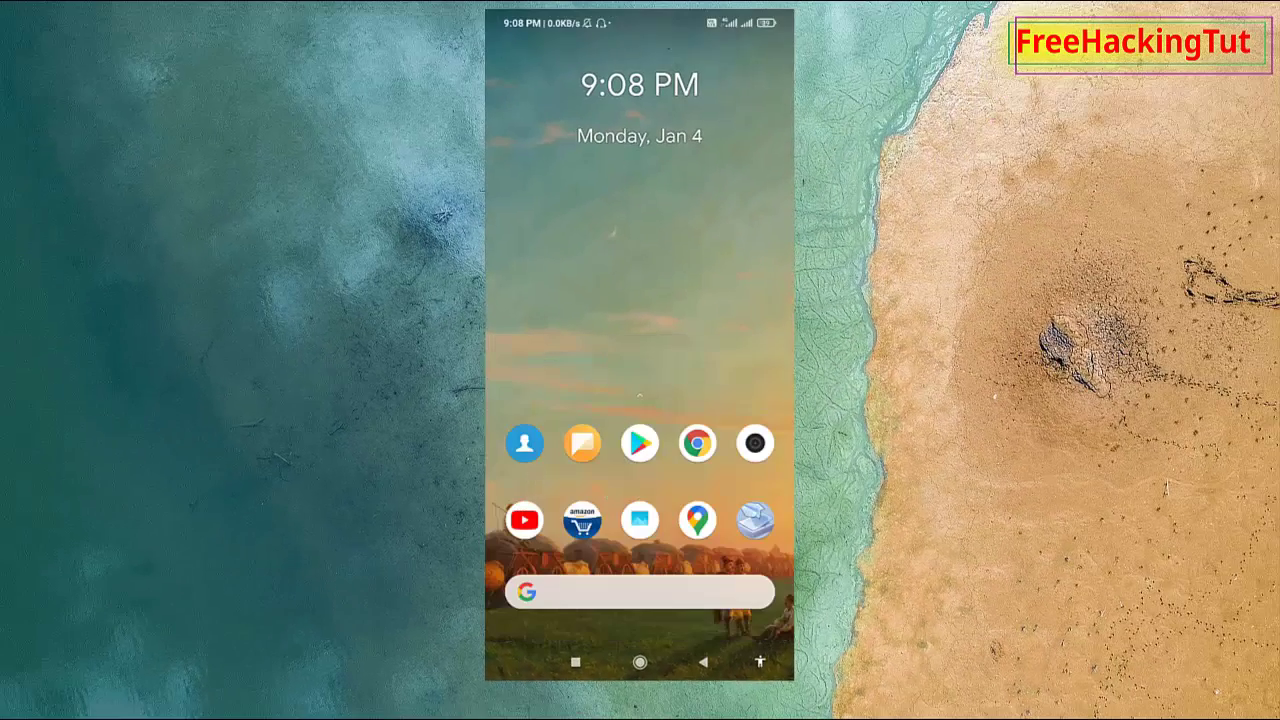
{"action": "mouse_move", "coordinate": [762, 205]}
{"action": "left_mouse_down"}
{"action": "mouse_move", "coordinate": [763, 250]}
{"action": "mouse_move", "coordinate": [763, 178]}
{"action": "mouse_move", "coordinate": [763, 262]}
{"action": "mouse_move", "coordinate": [763, 200]}
{"action": "left_mouse_up"}
{"action": "left_click", "coordinate": [760, 662]}
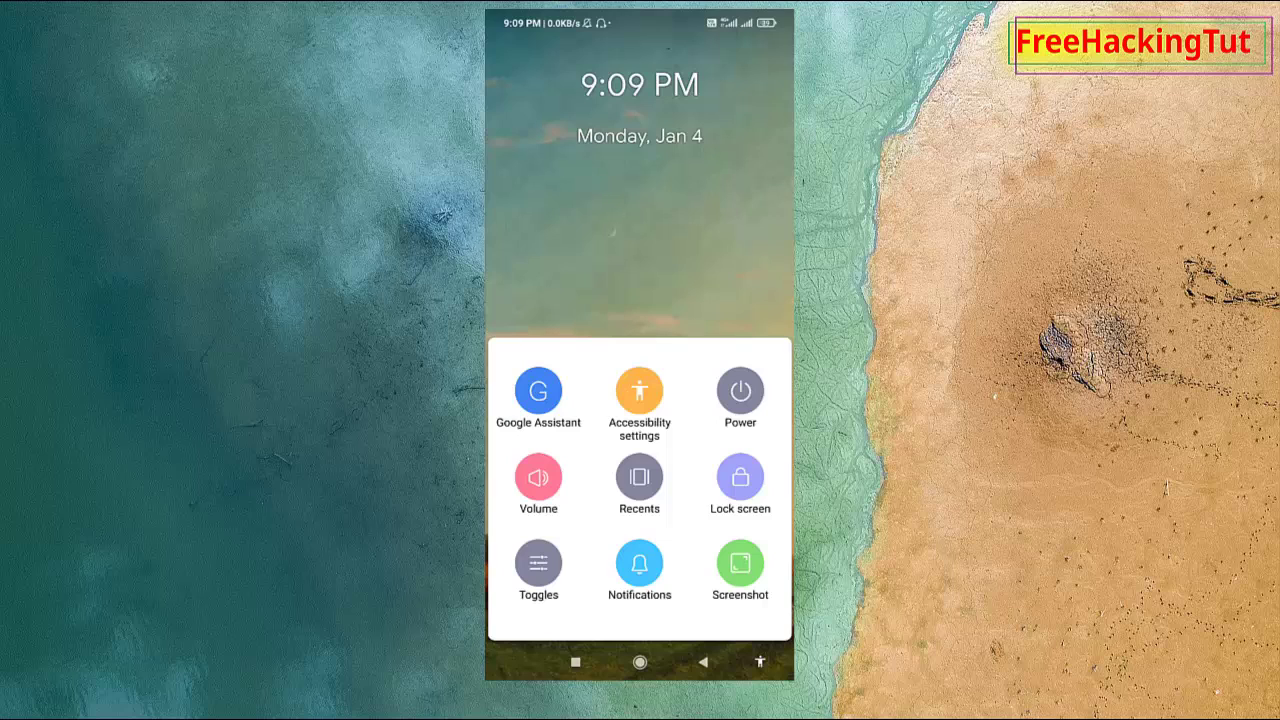
{"action": "left_click", "coordinate": [538, 477]}
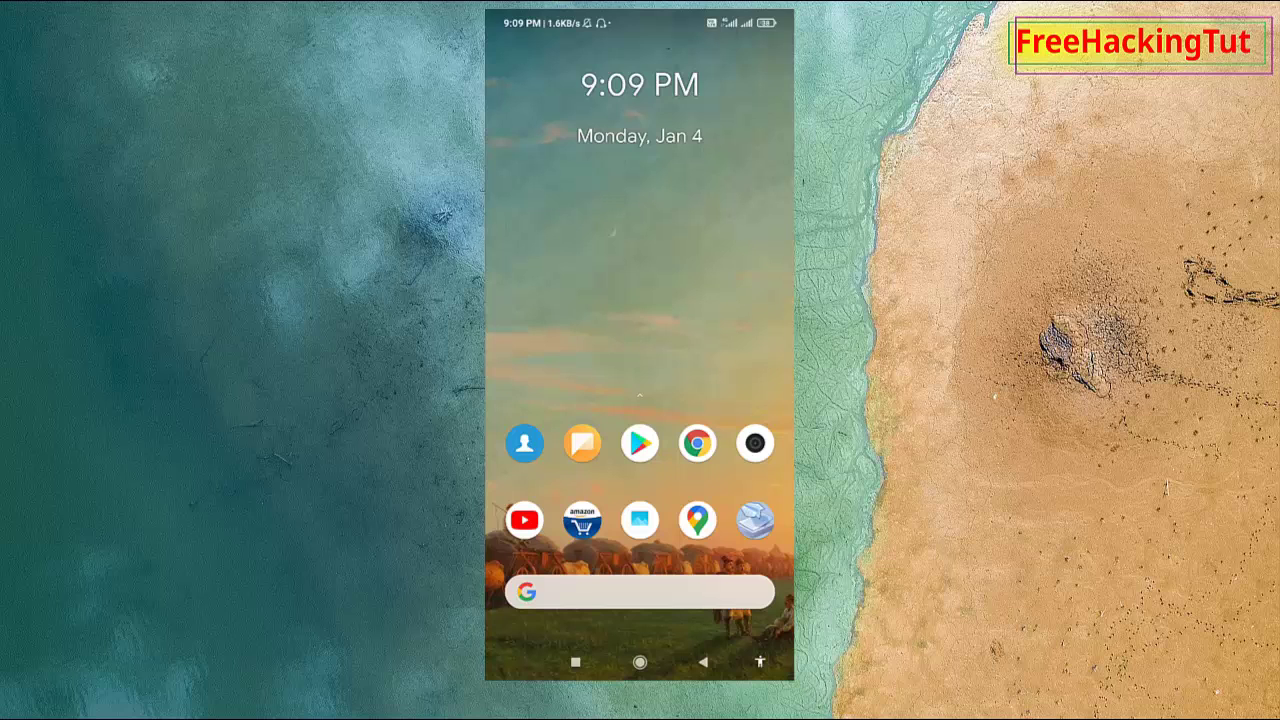
Step: Reopen Settings from the Control center and scroll to the bottom of the Display page
{"action": "left_click_drag", "start_coordinate": [674, 20], "coordinate": [674, 400]}
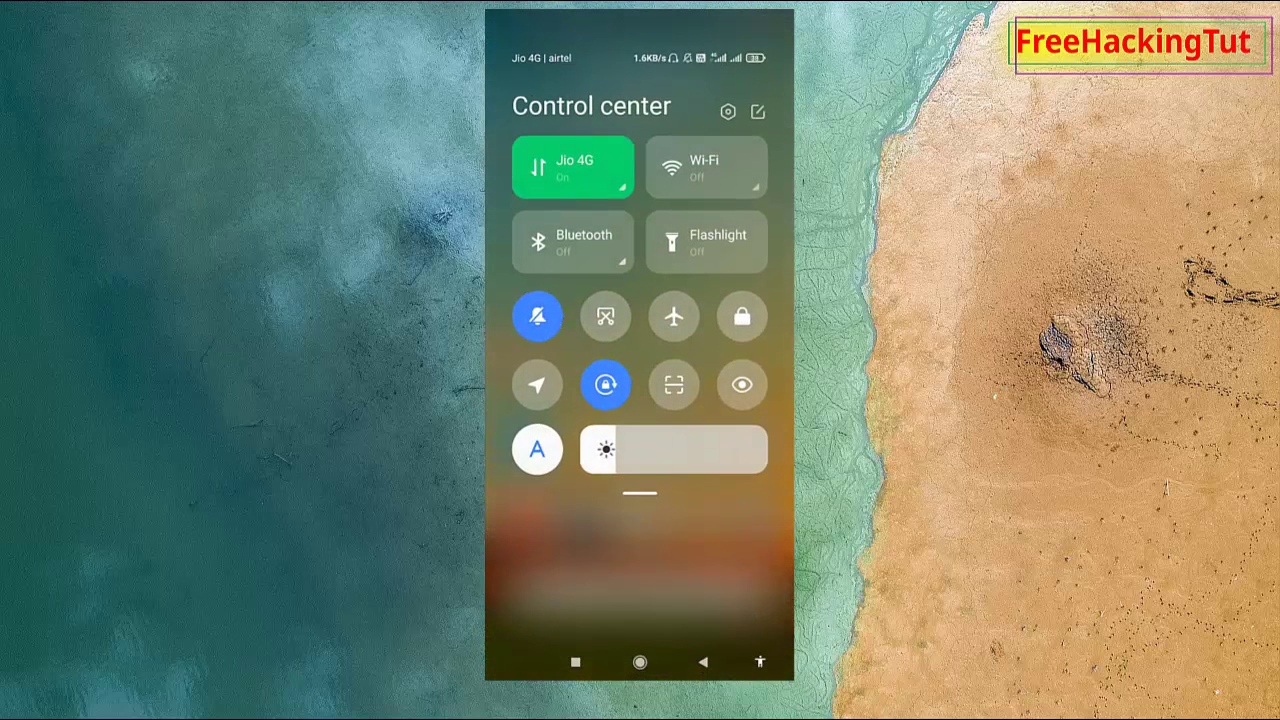
{"action": "left_click", "coordinate": [727, 110]}
{"action": "mouse_move", "coordinate": [692, 475]}
{"action": "left_mouse_down"}
{"action": "mouse_move", "coordinate": [713, 310]}
{"action": "mouse_move", "coordinate": [673, 538]}
{"action": "left_mouse_up"}
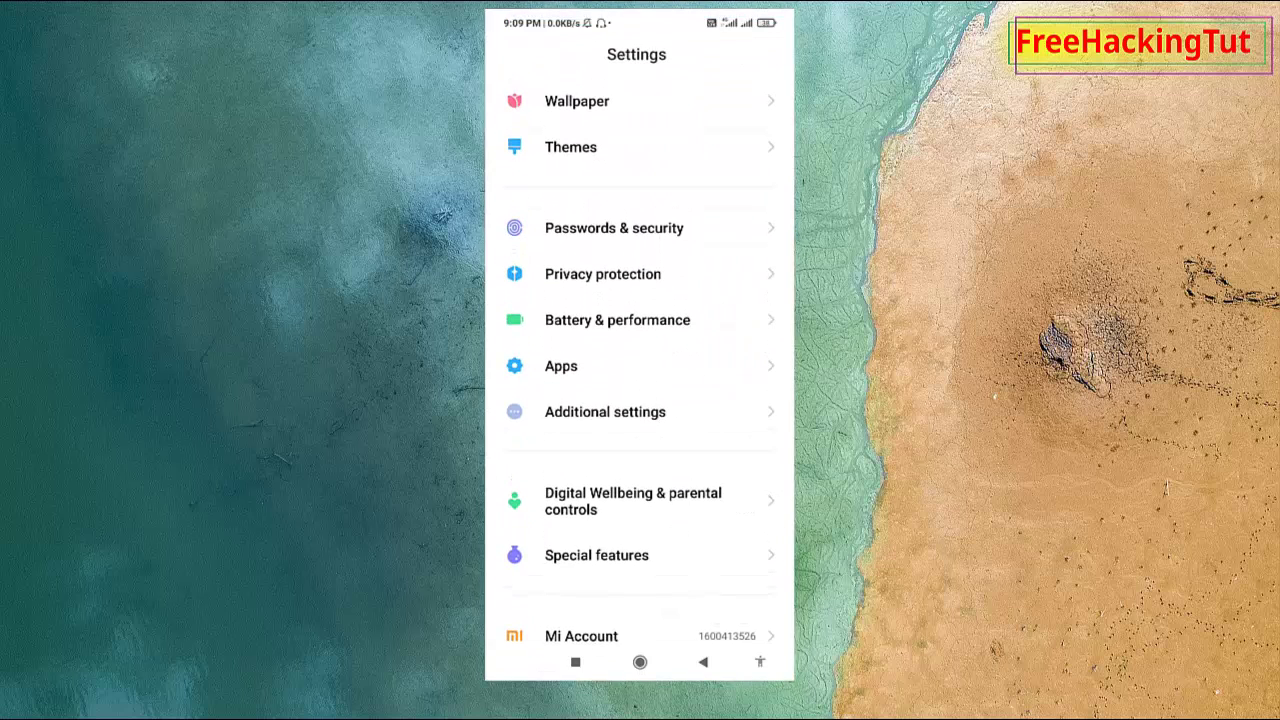
{"action": "left_click_drag", "start_coordinate": [673, 360], "coordinate": [673, 540]}
{"action": "left_click_drag", "start_coordinate": [733, 600], "coordinate": [733, 285]}
{"action": "left_click", "coordinate": [694, 346]}
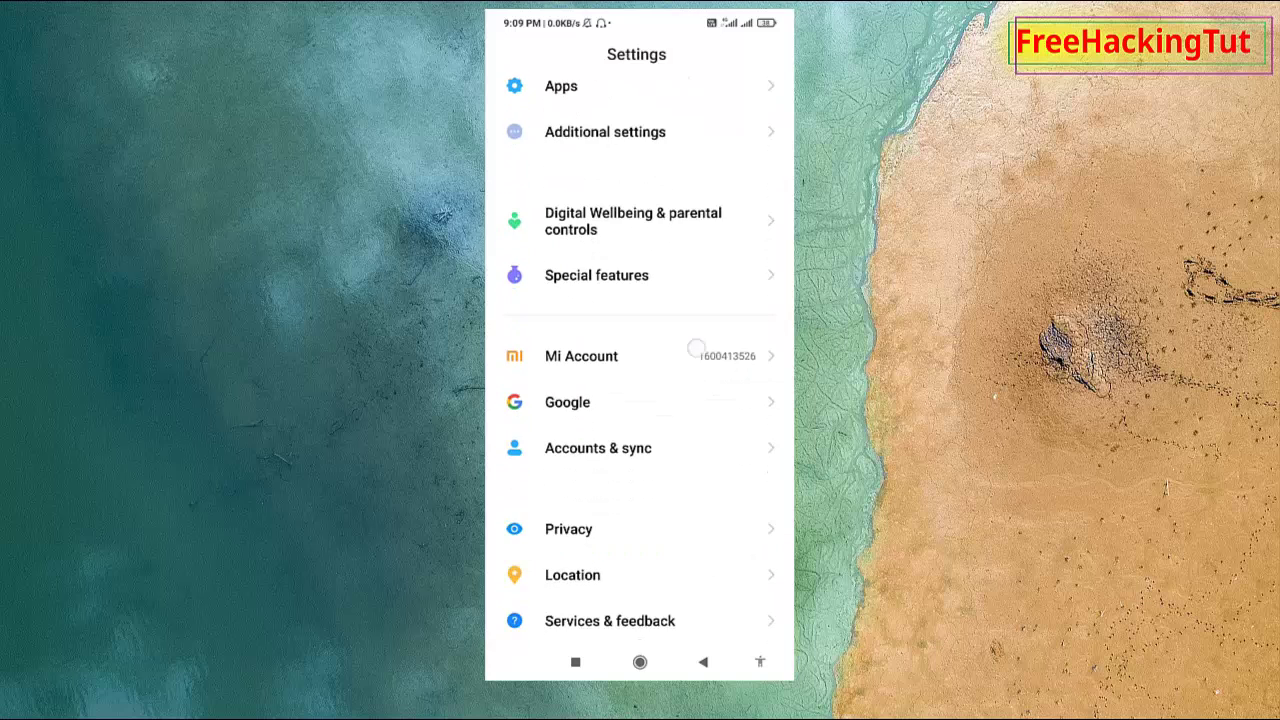
{"action": "left_click_drag", "start_coordinate": [667, 350], "coordinate": [660, 534]}
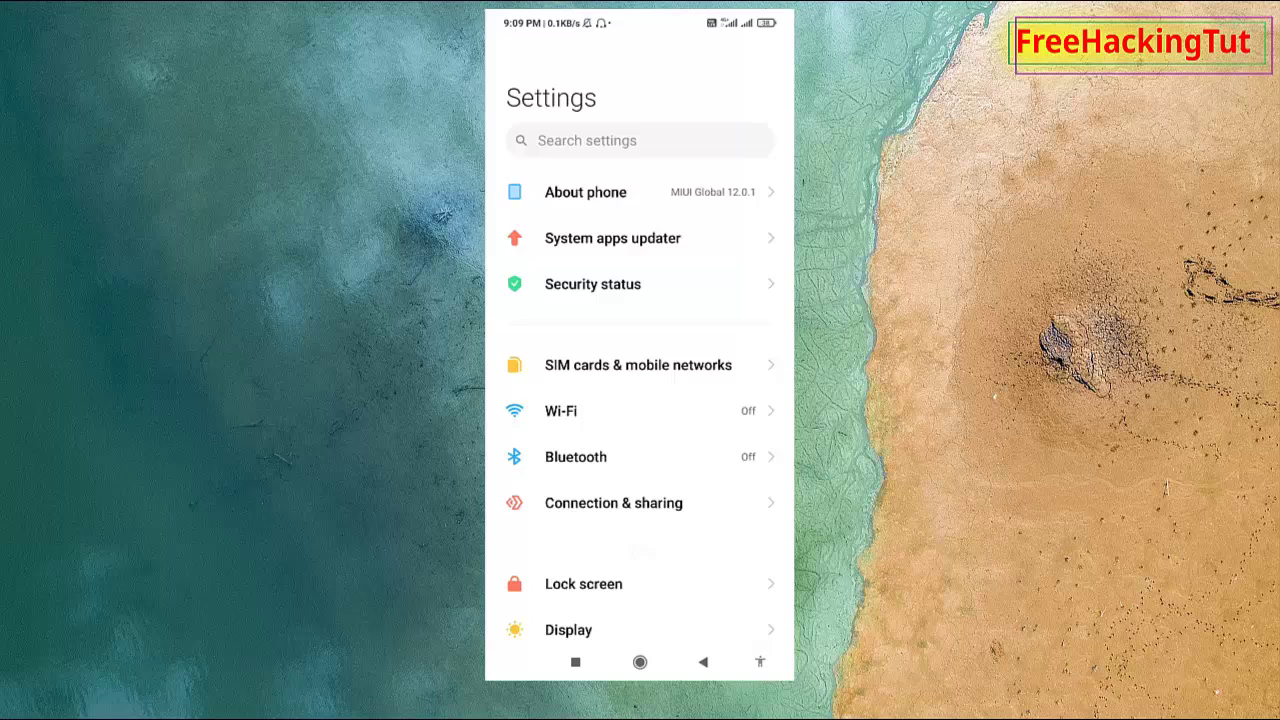
{"action": "left_click_drag", "start_coordinate": [668, 492], "coordinate": [686, 400]}
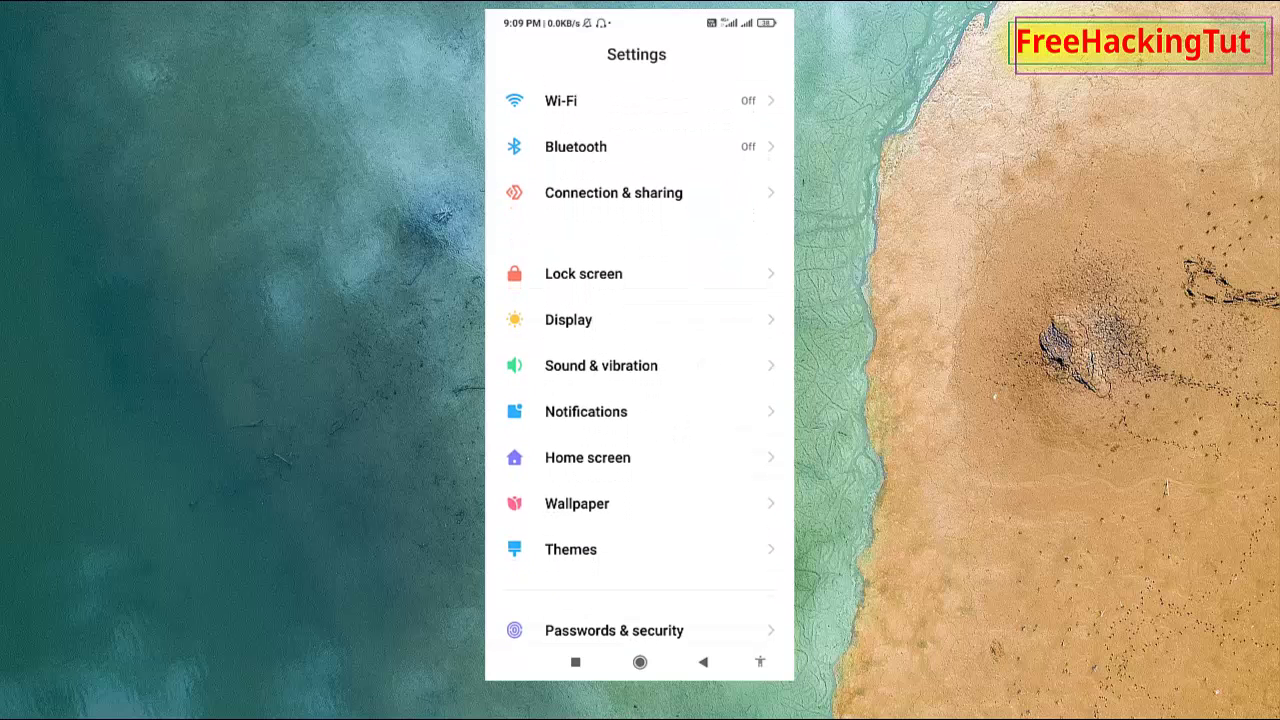
{"action": "left_click", "coordinate": [580, 318]}
{"action": "left_click_drag", "start_coordinate": [664, 518], "coordinate": [664, 300]}
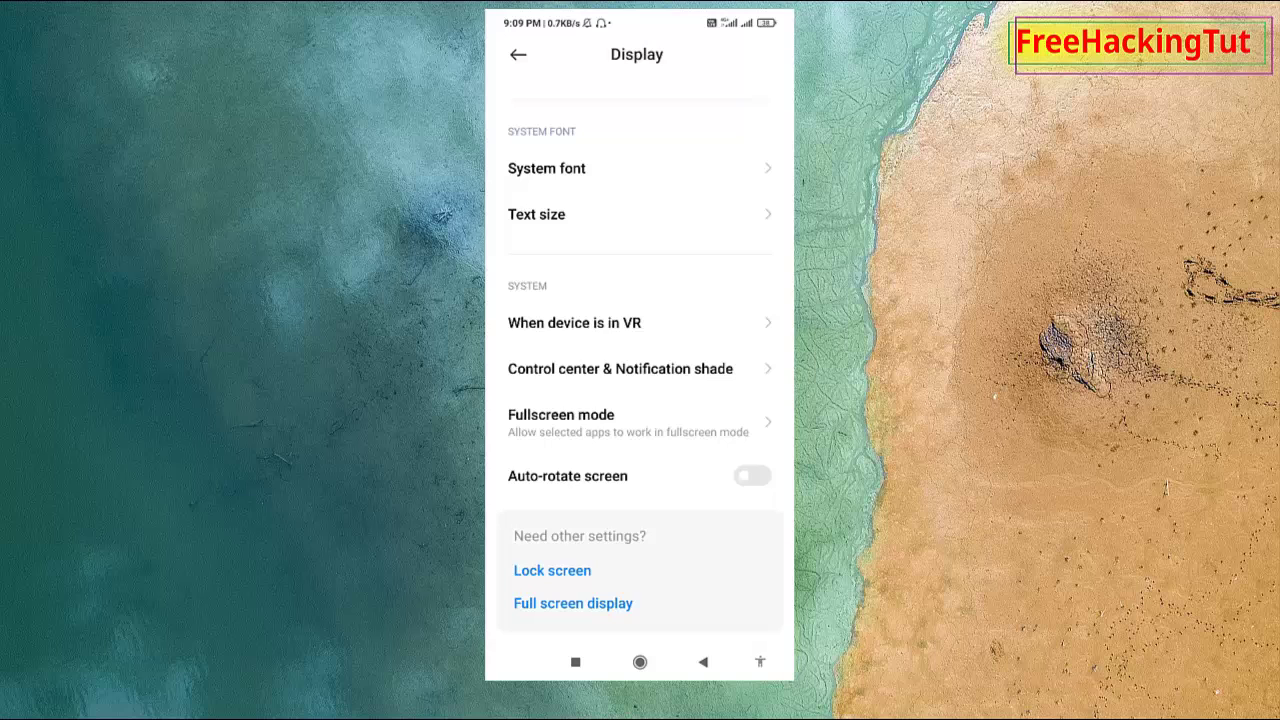
Step: Try Full screen gestures, skip the tutorial, revert navigation to Buttons, and return home
{"action": "left_click", "coordinate": [609, 604]}
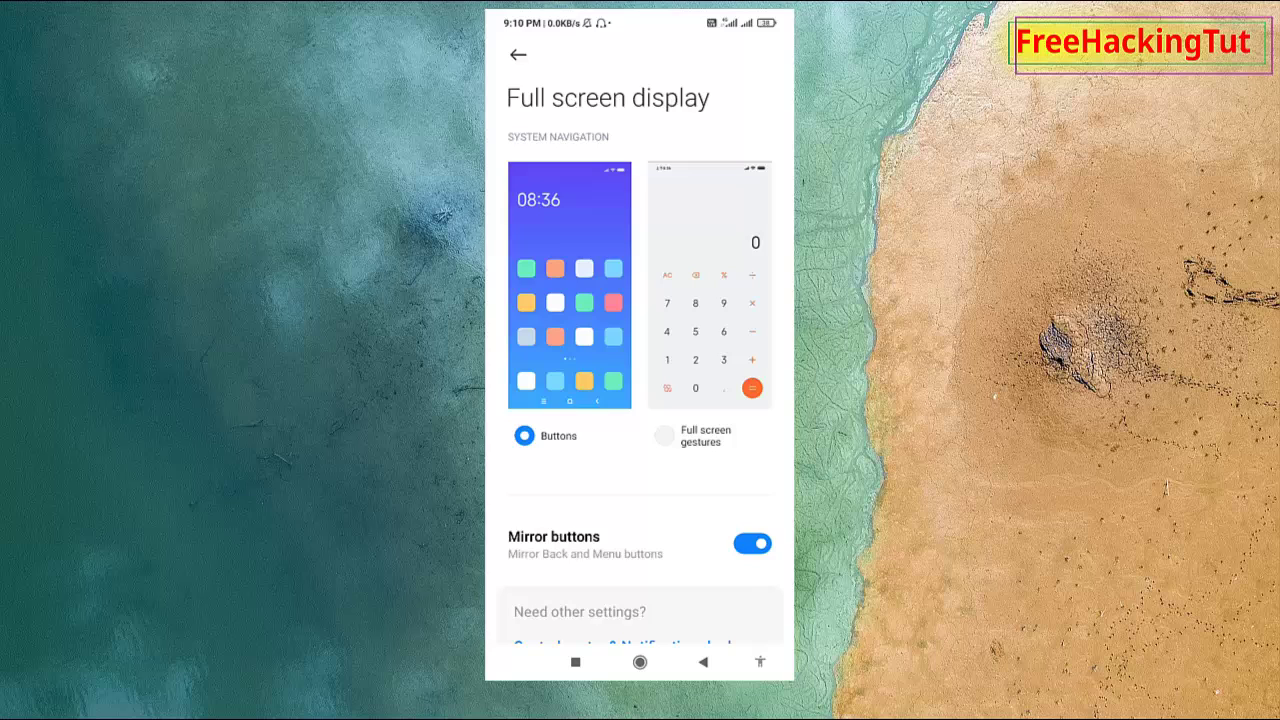
{"action": "left_click", "coordinate": [665, 436]}
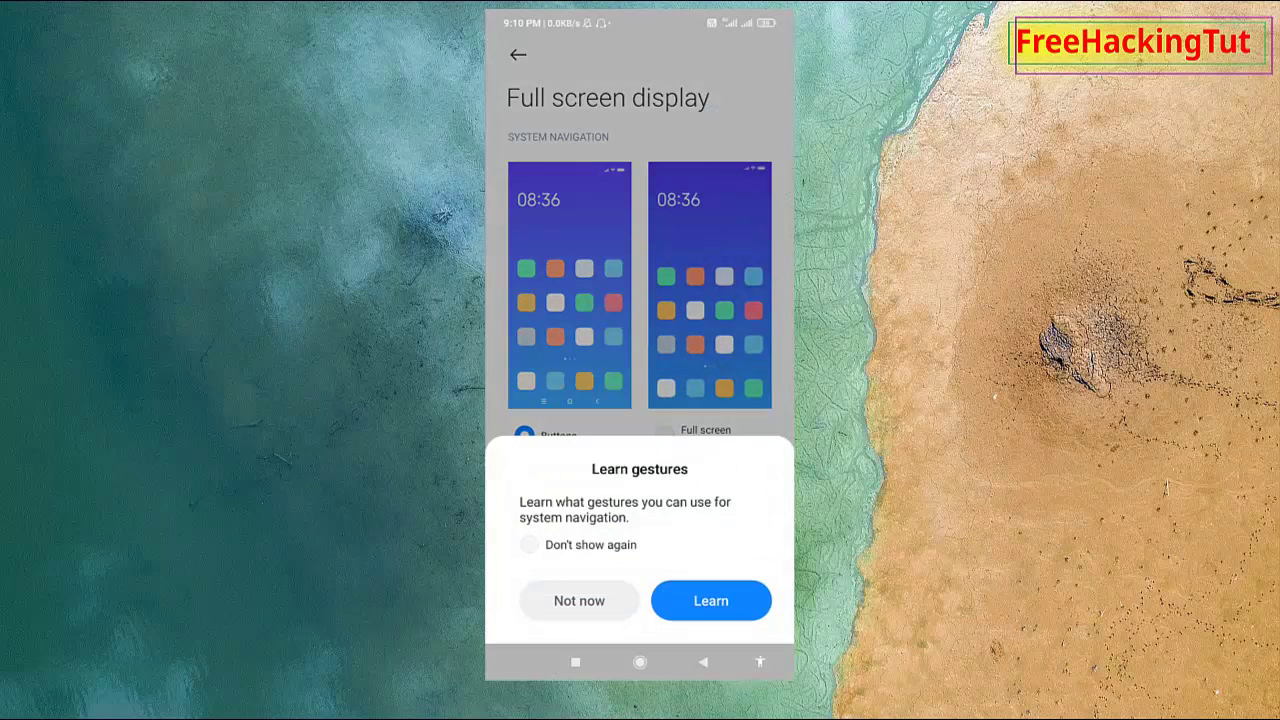
{"action": "left_click", "coordinate": [579, 600]}
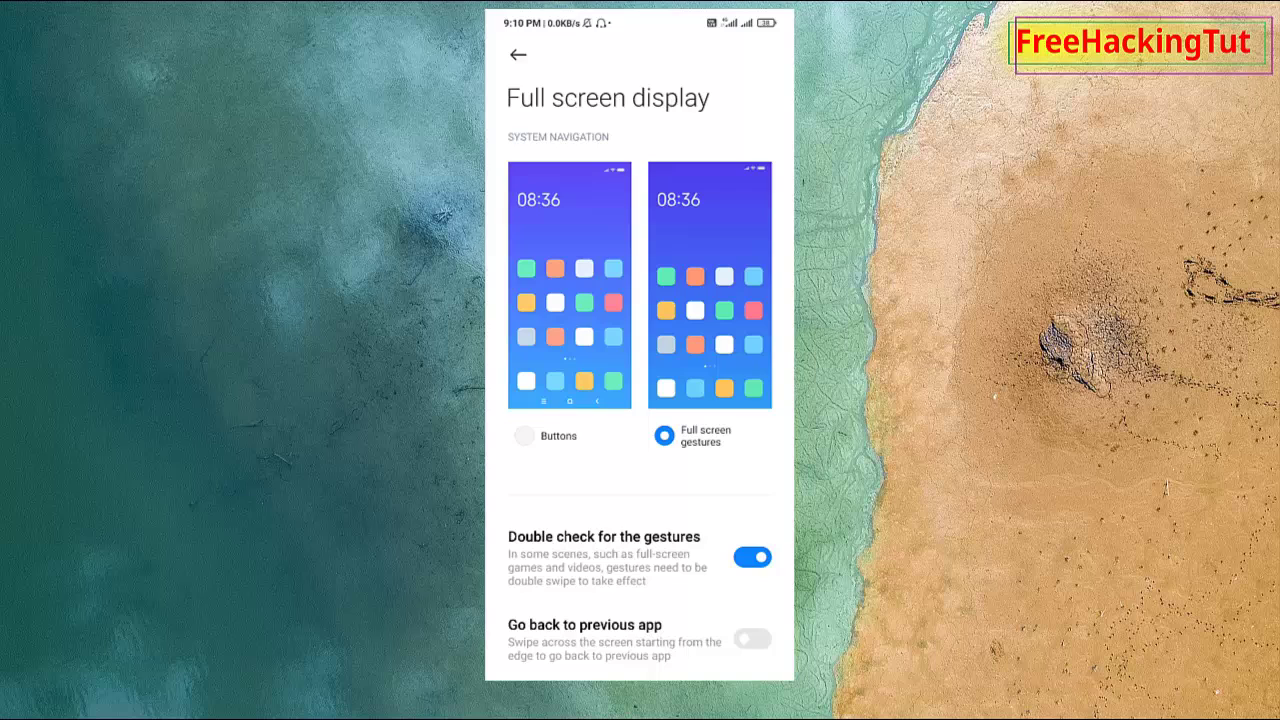
{"action": "left_click", "coordinate": [524, 435]}
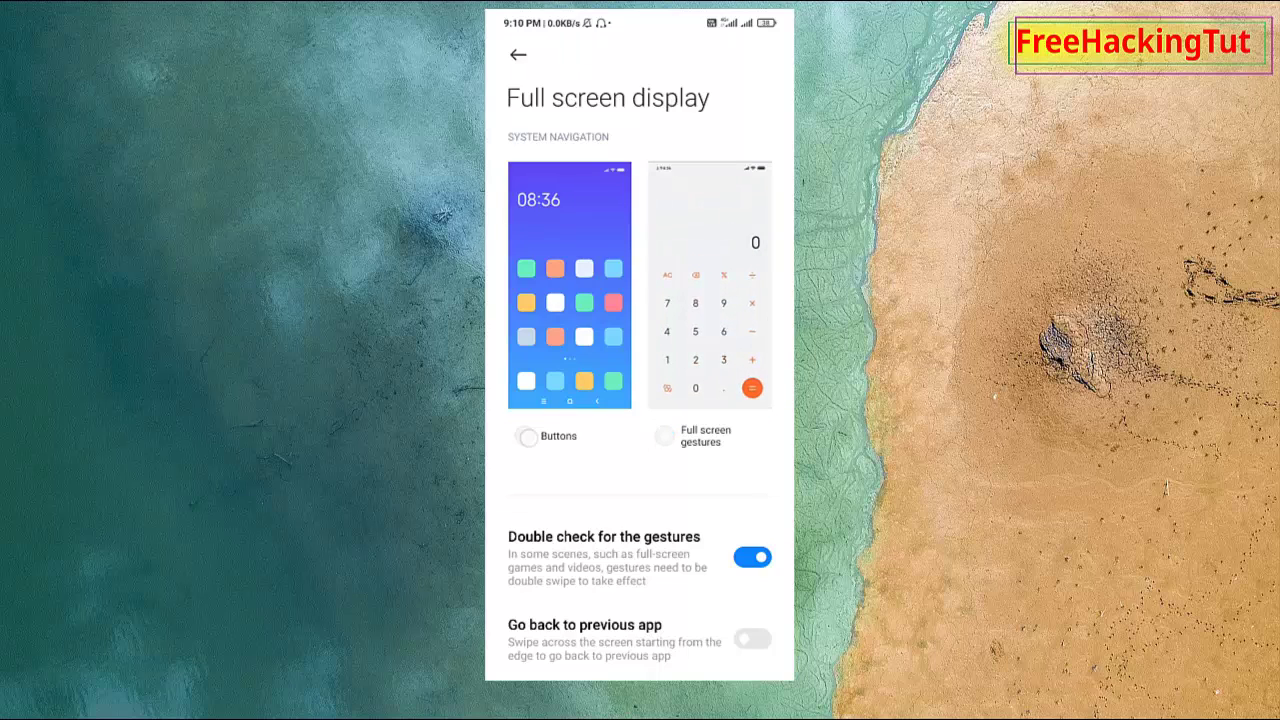
{"action": "left_click", "coordinate": [640, 662]}
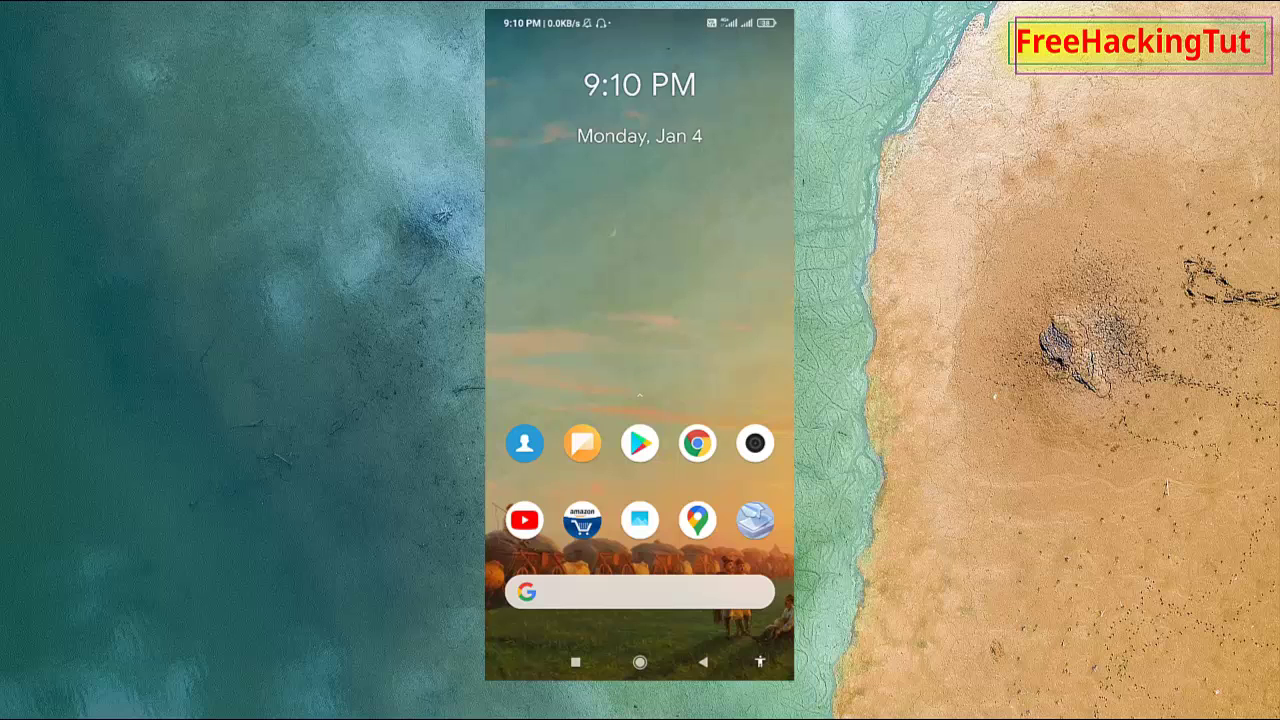
Step: Show the Accessibility menu's Volume, Power and Screenshot shortcuts via the navigation-bar button
{"action": "left_click", "coordinate": [760, 662]}
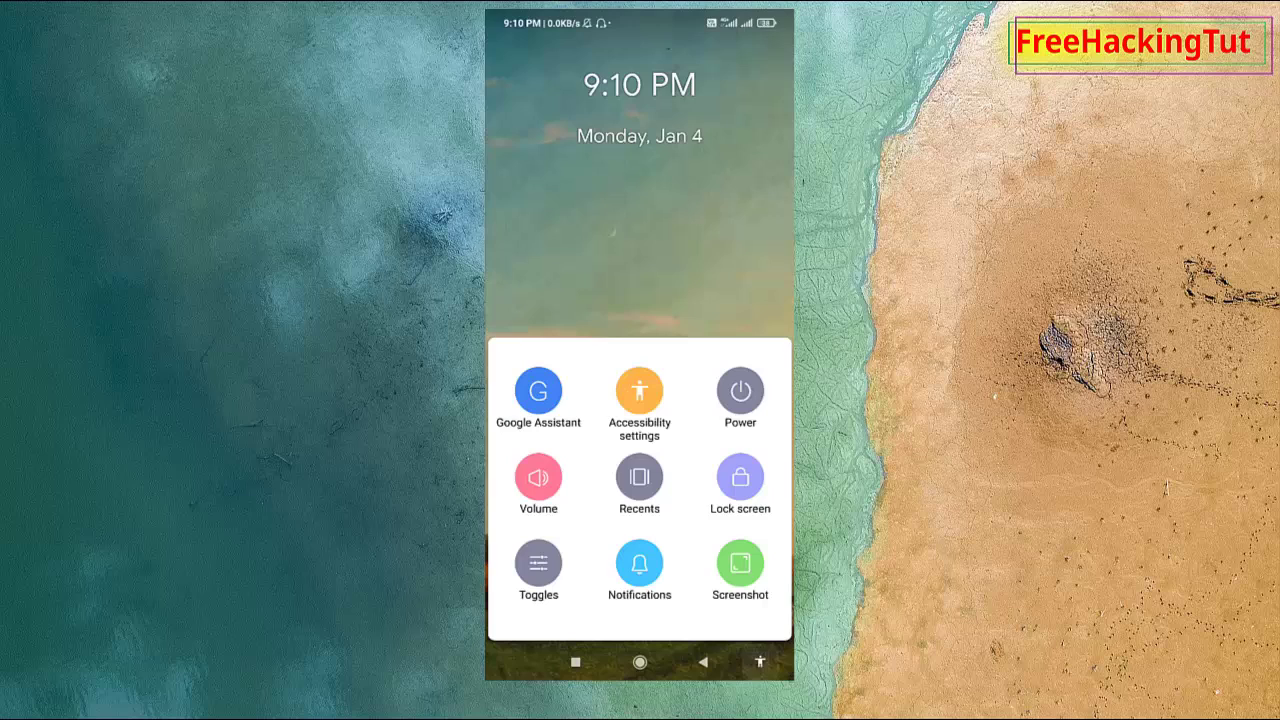